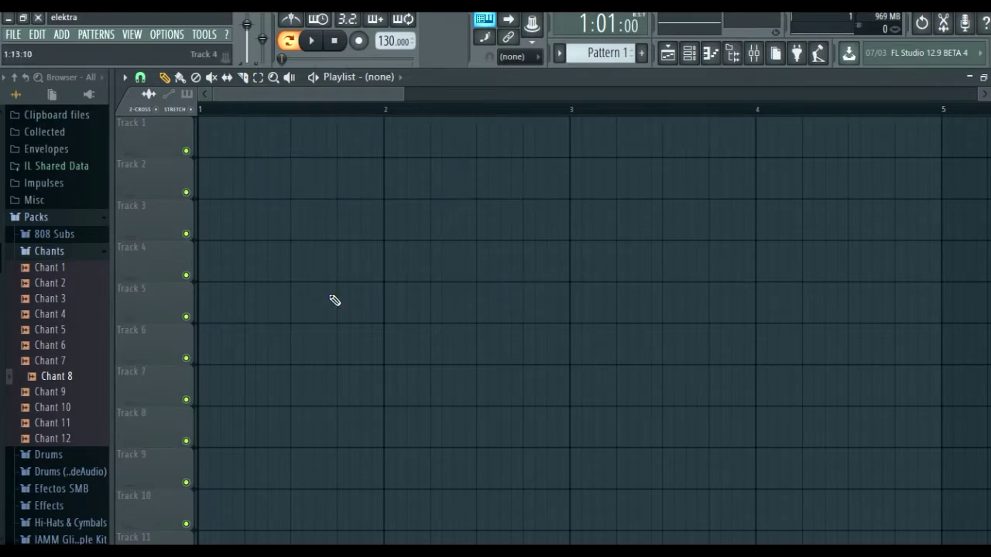
- Set the project tempo to 140 BPM and audition kick samples in the browser's Kicks folder
left_click(91, 255)
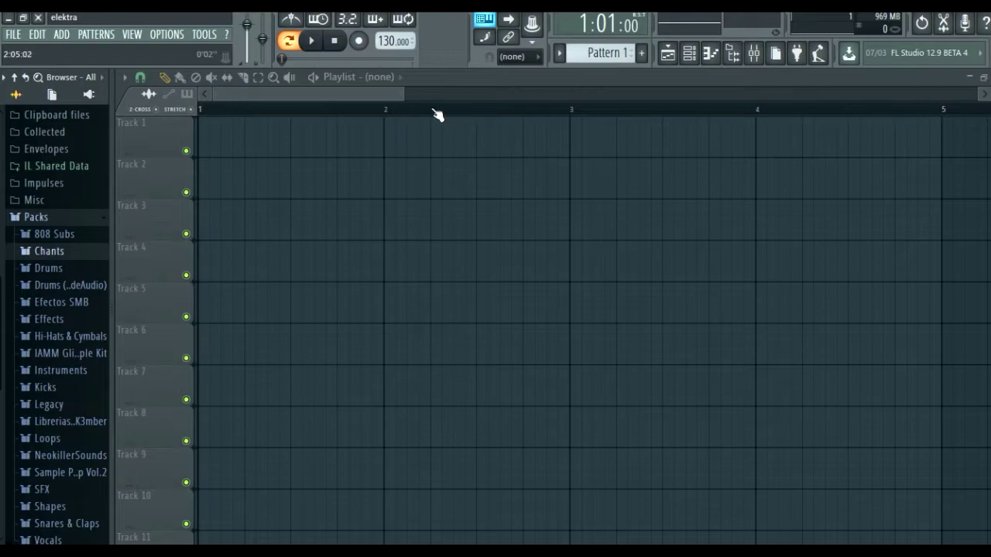
right_click(387, 41)
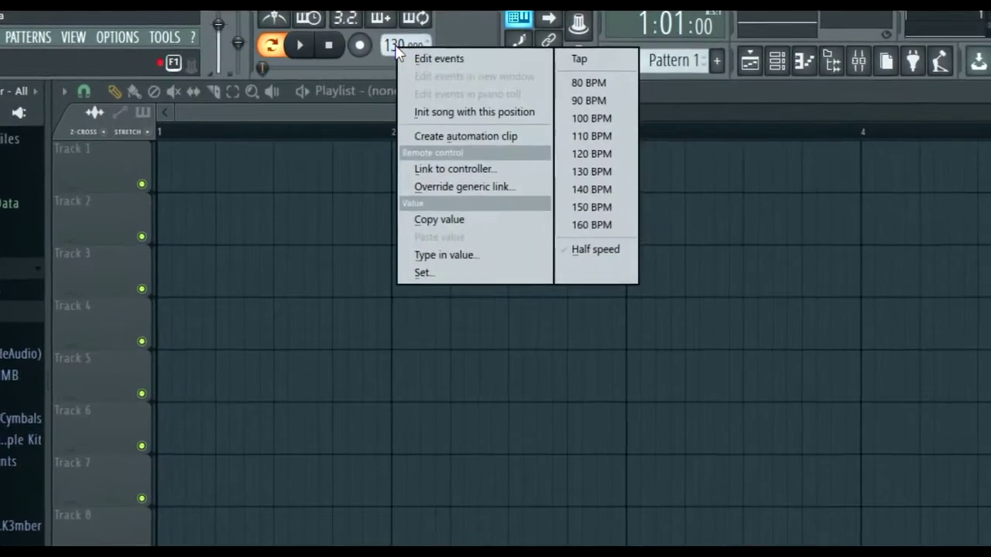
left_click(591, 189)
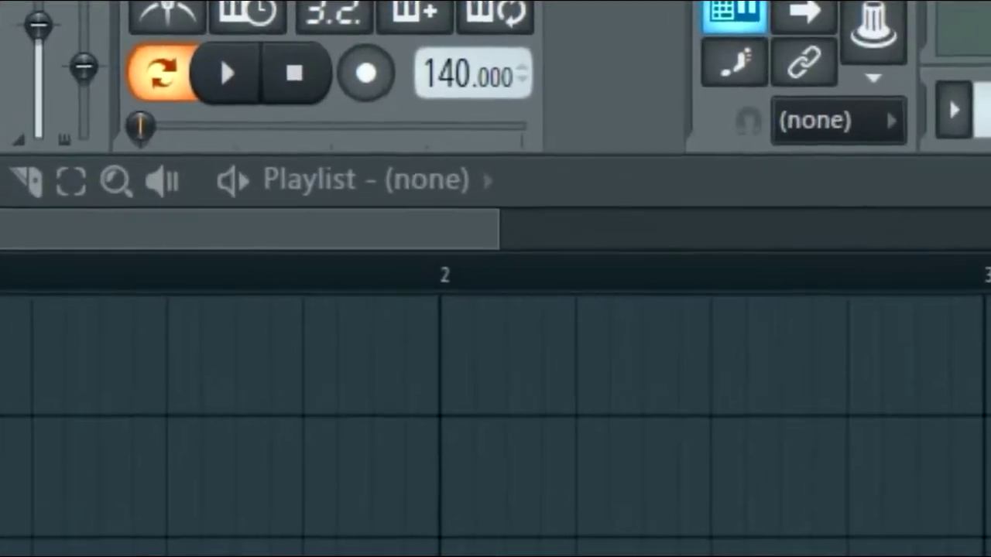
left_click_drag(51, 329, 50, 408)
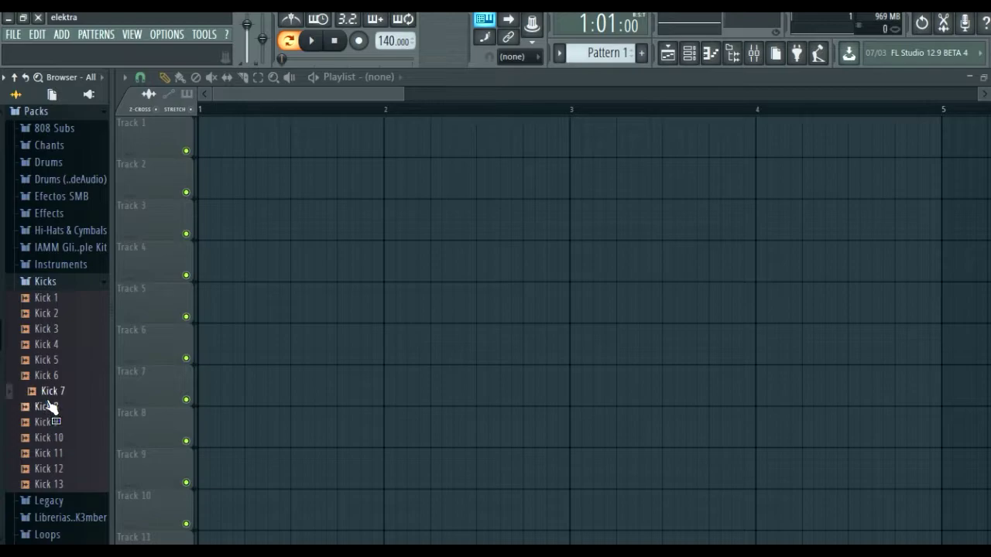
- Place Kick 5 at the start of Track 1, add another Kick 5 clip at bar 2, and audition
left_click_drag(53, 448, 206, 138)
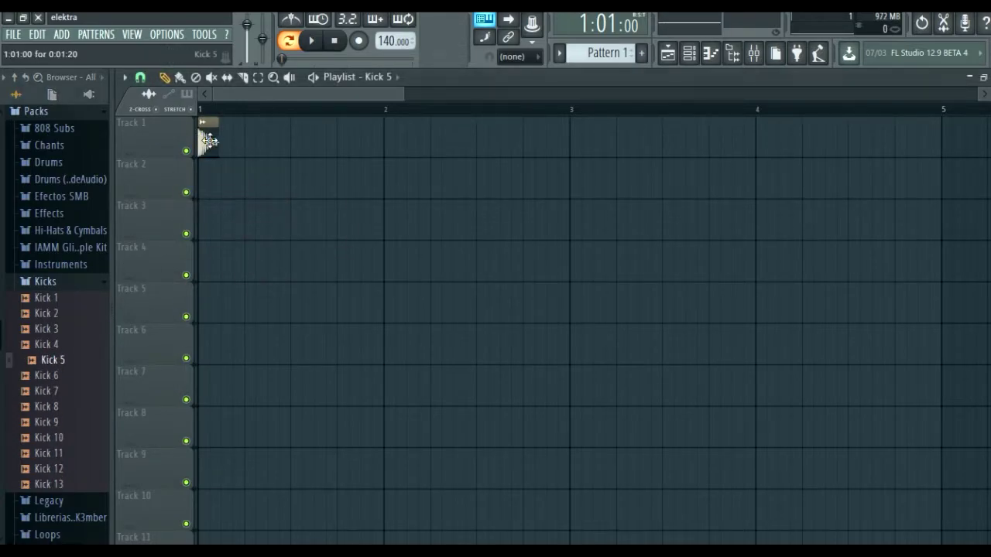
left_click_drag(401, 94, 293, 98)
left_click(642, 146)
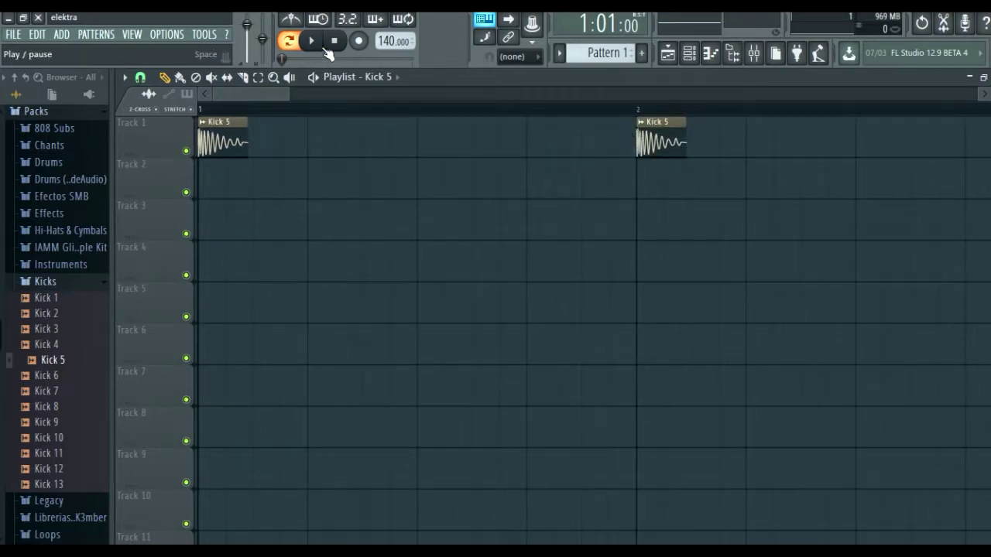
left_click(310, 41)
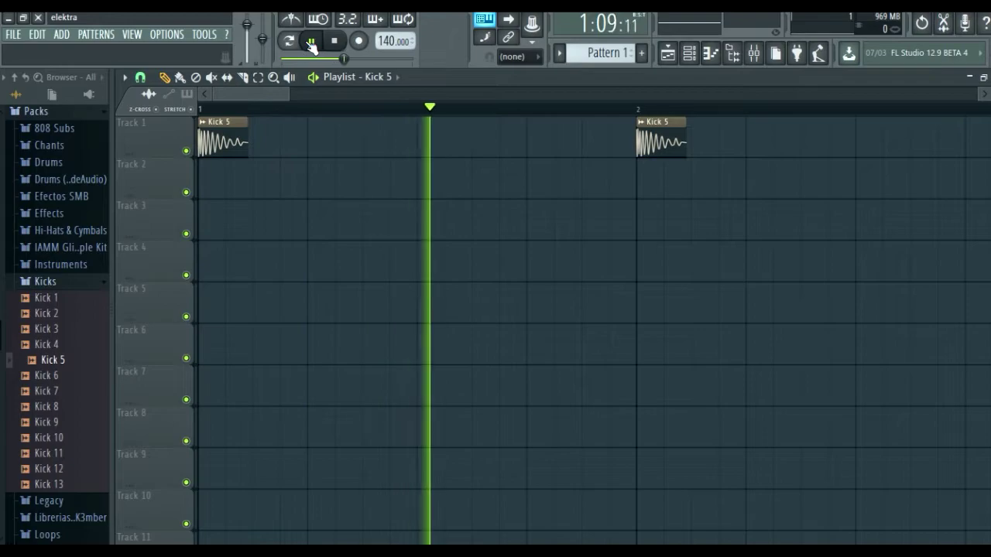
key("space")
- Move the bar 2 kick earlier to 1:09 and play the kick pattern back
left_click_drag(656, 133, 447, 155)
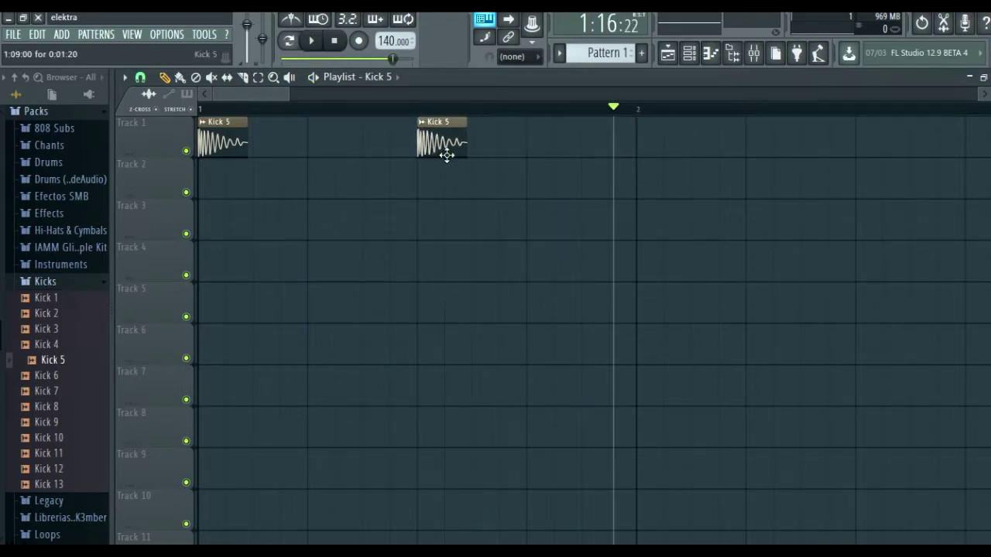
left_click(310, 41)
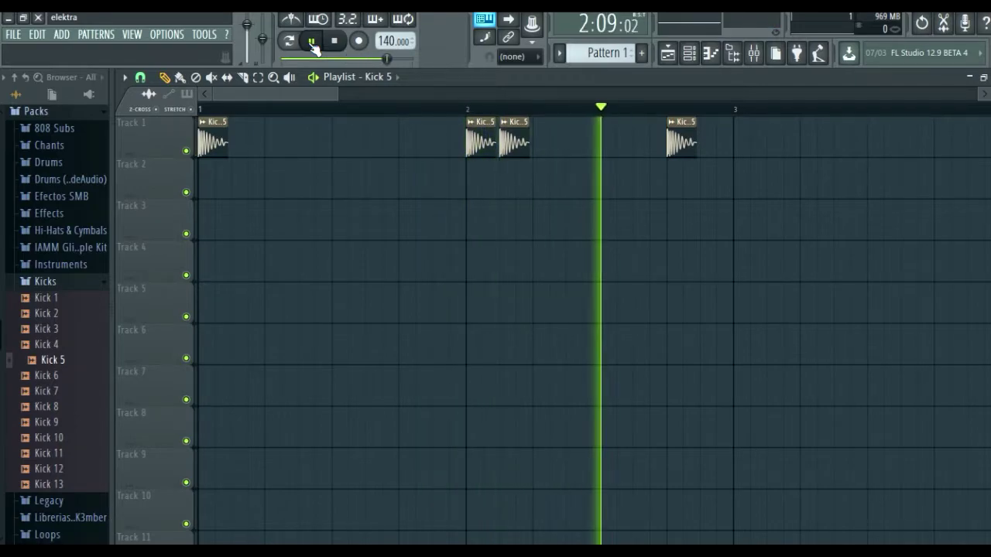
left_click(312, 42)
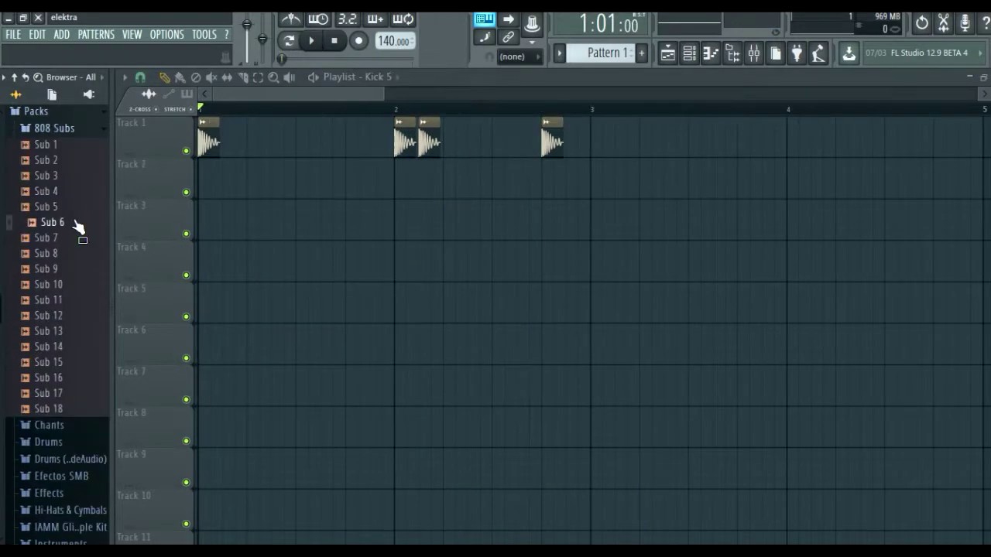
- Place Sub 7 808 clips on Track 2 at the start and at bar 2, playing kick and 808 together
left_click_drag(57, 254, 198, 182)
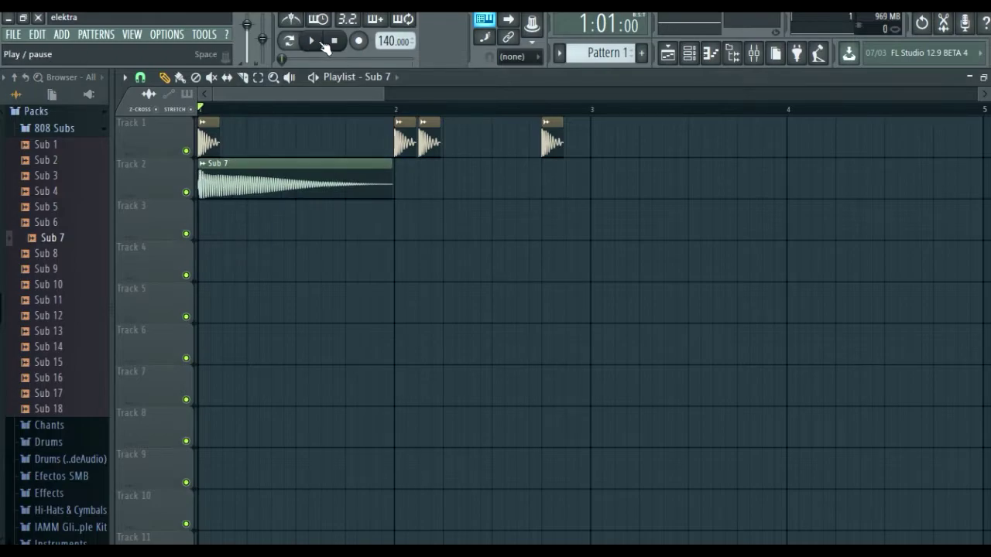
left_click(312, 41)
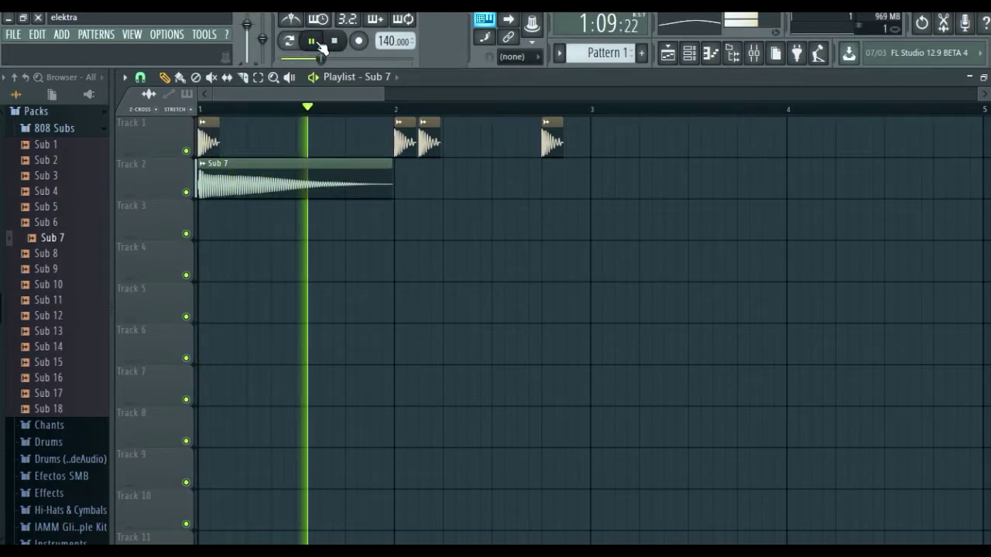
left_click(314, 42)
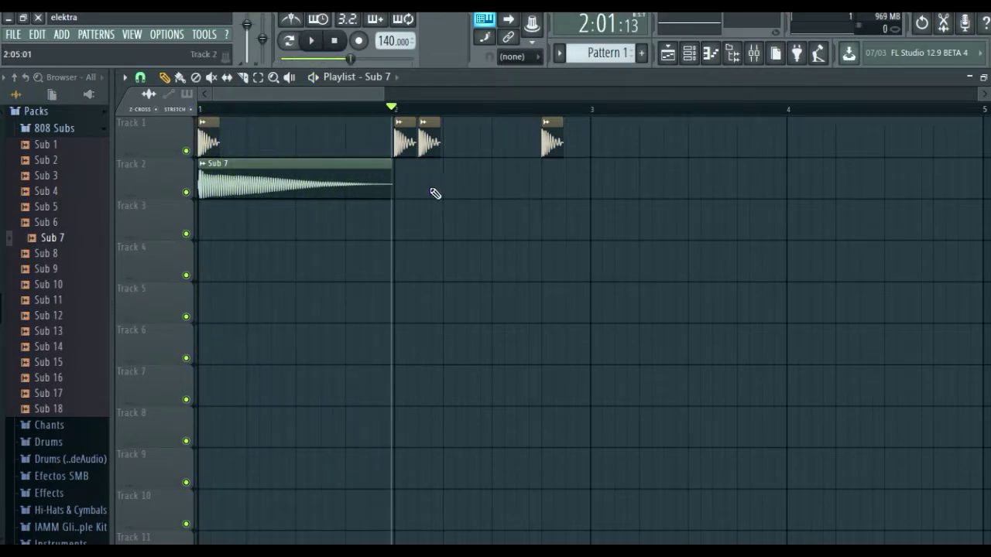
mouse_move(435, 193)
left_mouse_down()
mouse_move(453, 183)
mouse_move(435, 183)
left_mouse_up()
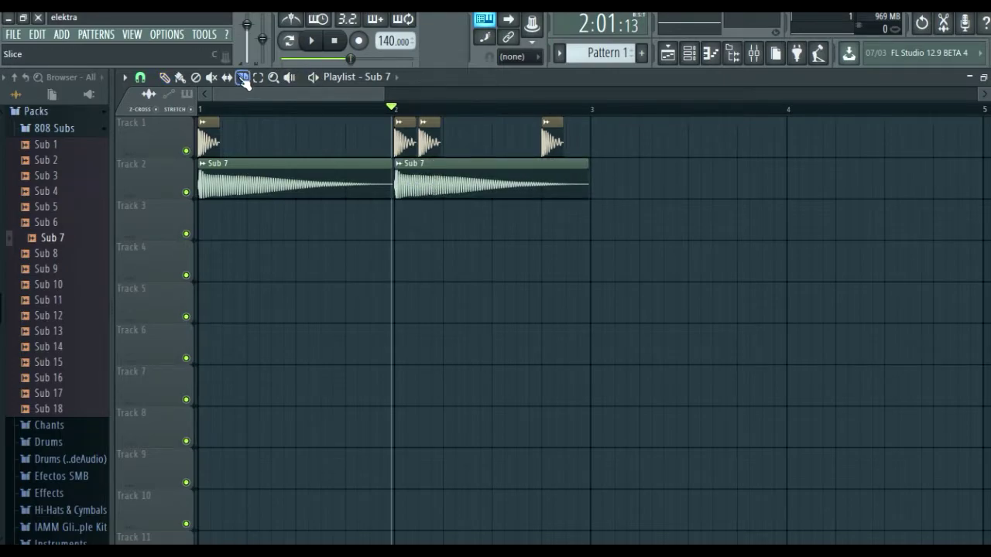
left_click(311, 41)
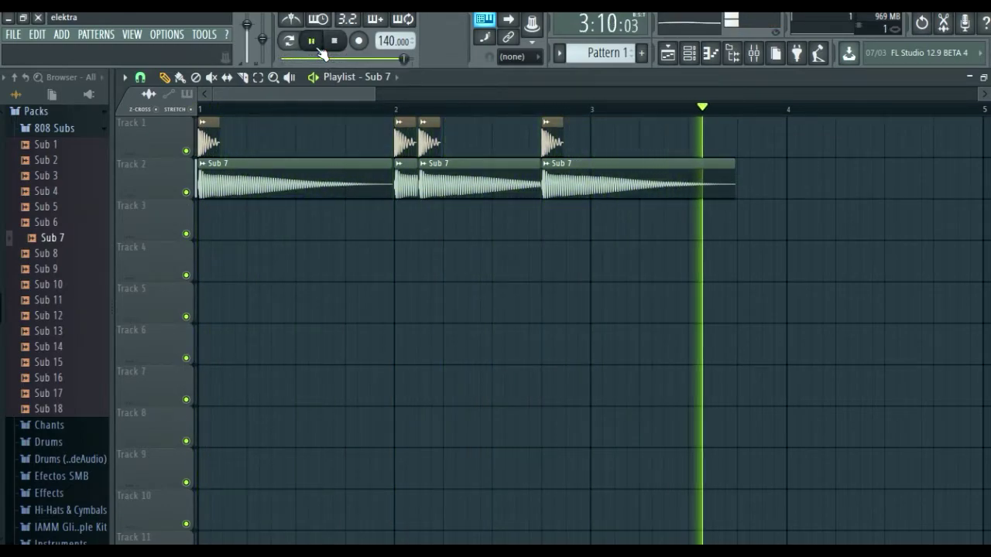
left_click(334, 41)
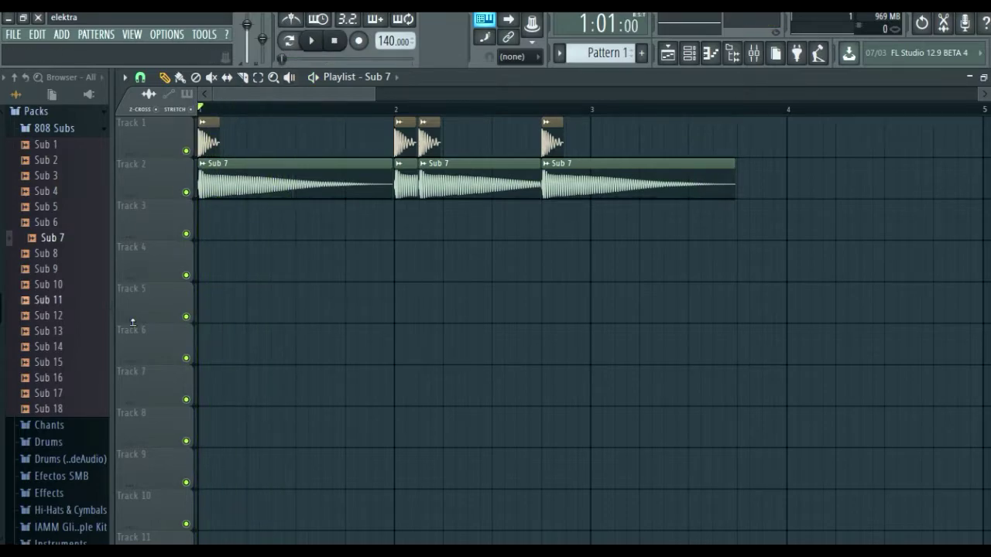
- Place Snare 8 on Track 3 halfway through bar 1 and play the beat to hear it
scroll(61, 191, "down", 8)
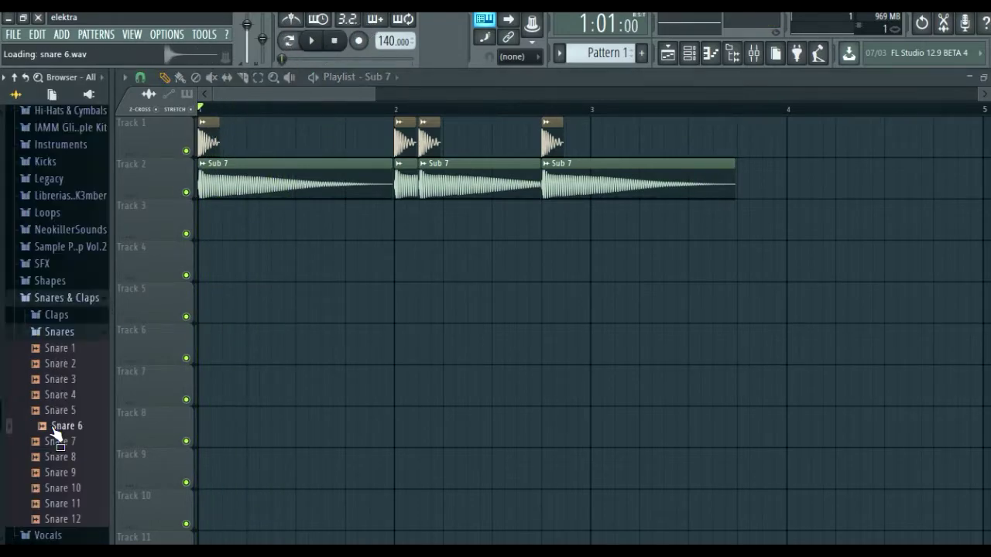
left_click(62, 457)
left_click_drag(67, 463, 304, 221)
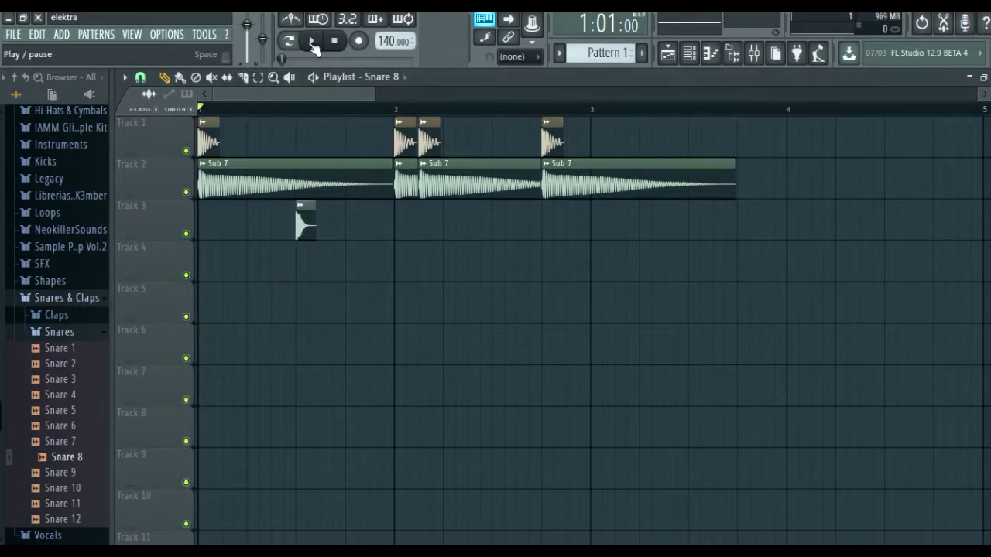
left_click(312, 41)
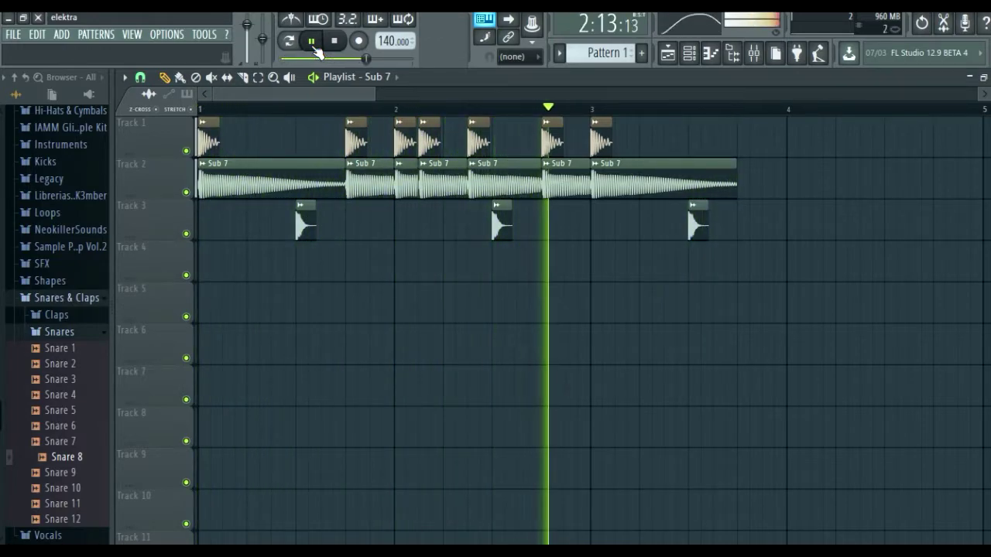
left_click(334, 41)
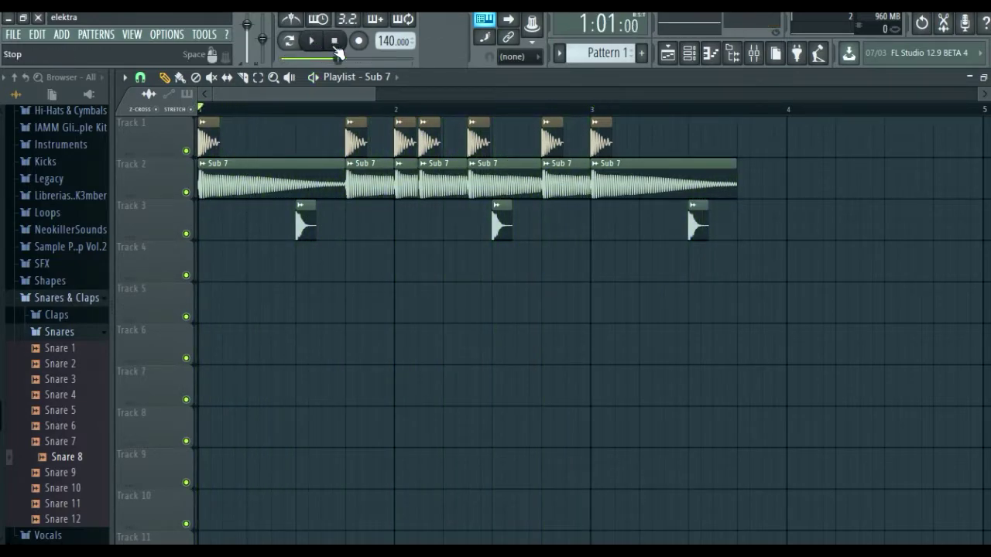
- Place Clap 3 at the start of Track 4 and paint more Clap 3 clips up to bar 2
left_click(62, 332)
left_click(62, 367)
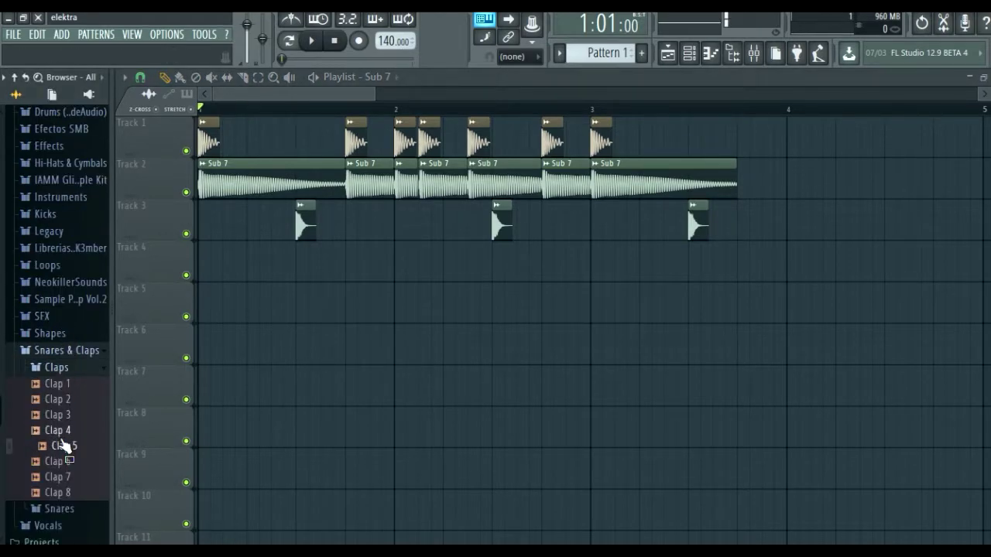
left_click_drag(65, 444, 186, 261)
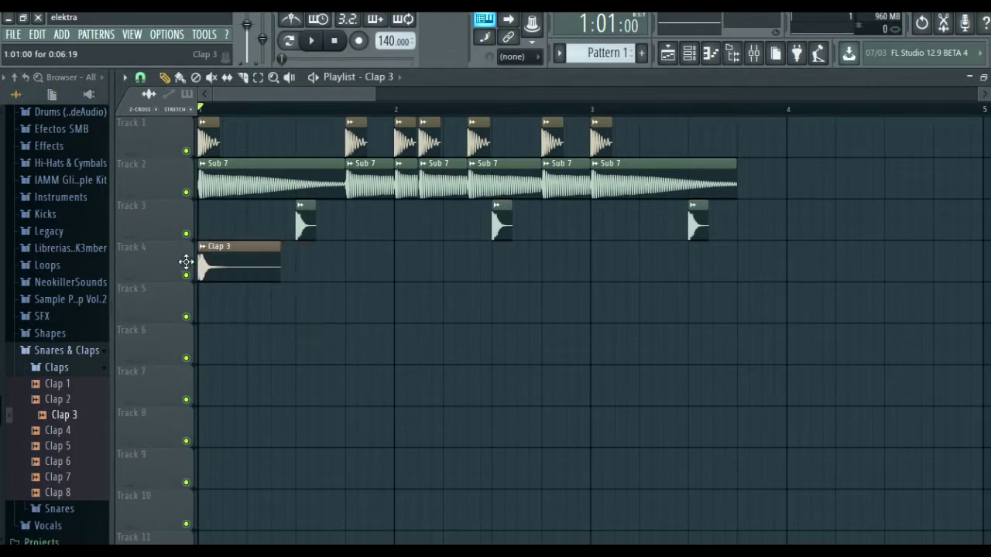
left_click(297, 270)
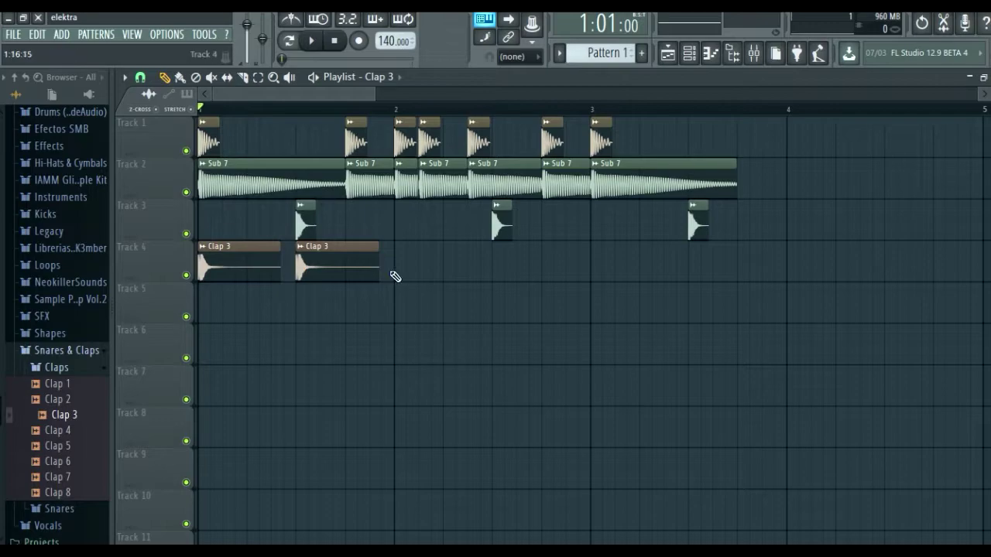
left_click(395, 273)
- Add a Clap 3 clip at bar 3 and audition the Chant 4, 6 and 8 samples
left_click(489, 272)
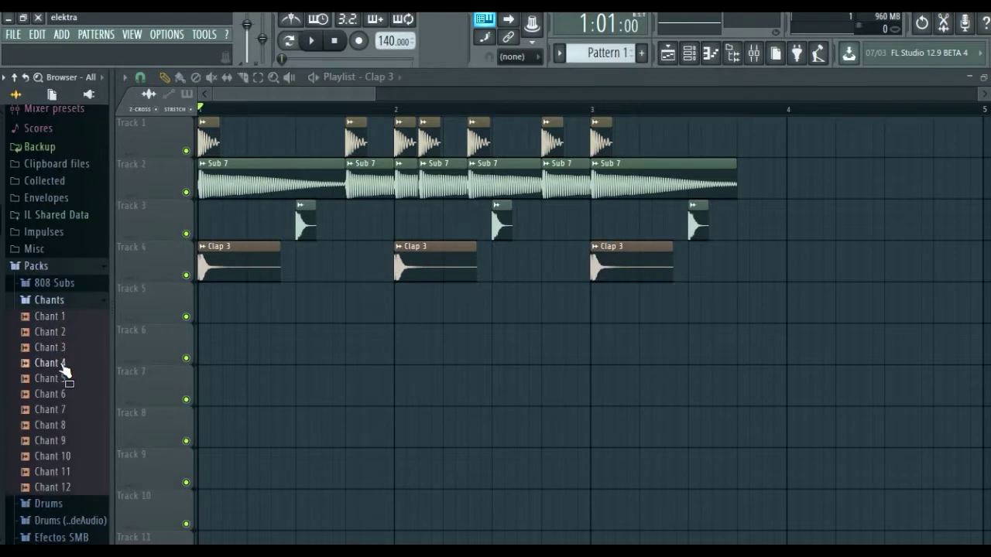
left_click(61, 363)
left_click(59, 395)
left_click(57, 426)
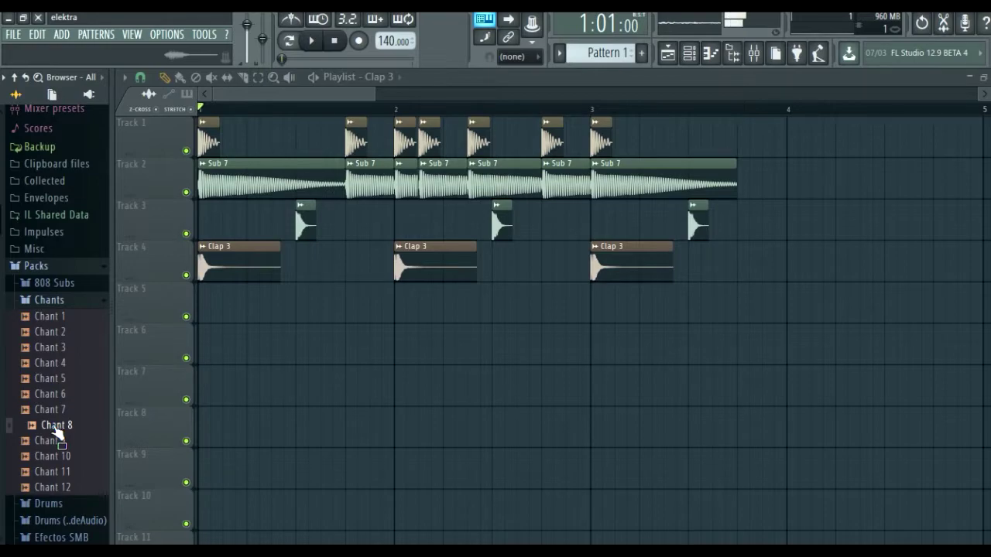
- Place Chant 8 at the start of Track 6 and play the beat to hear it
left_click_drag(55, 432, 220, 339)
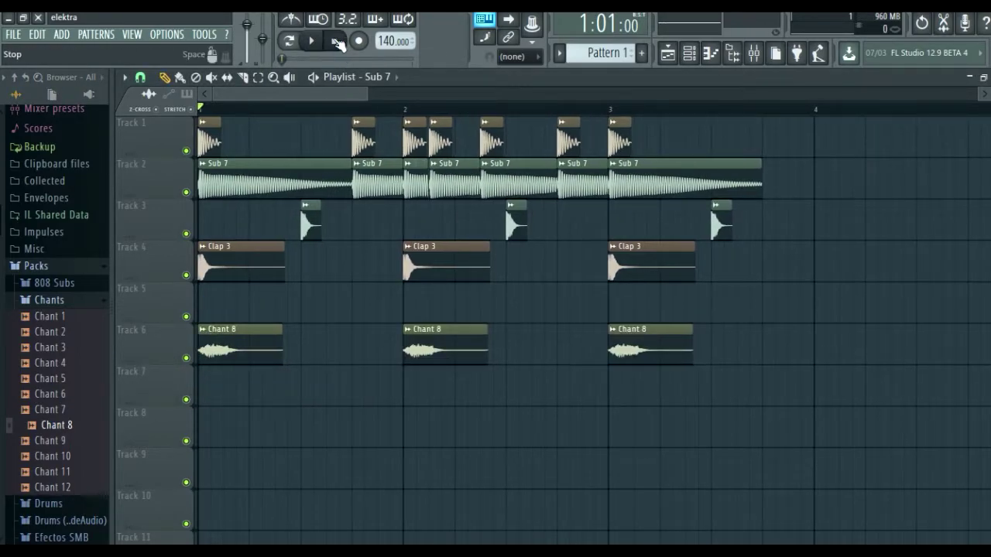
left_click(313, 42)
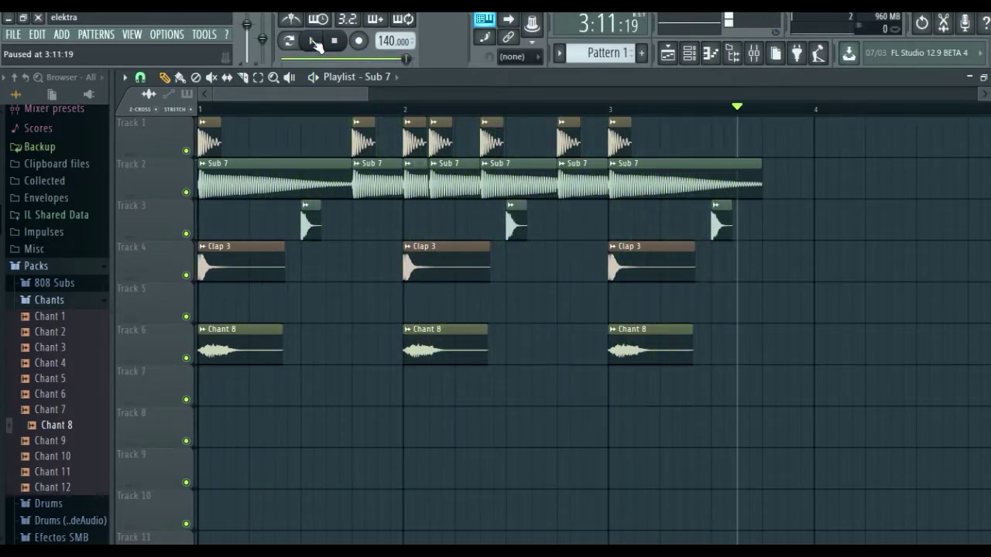
left_click(334, 41)
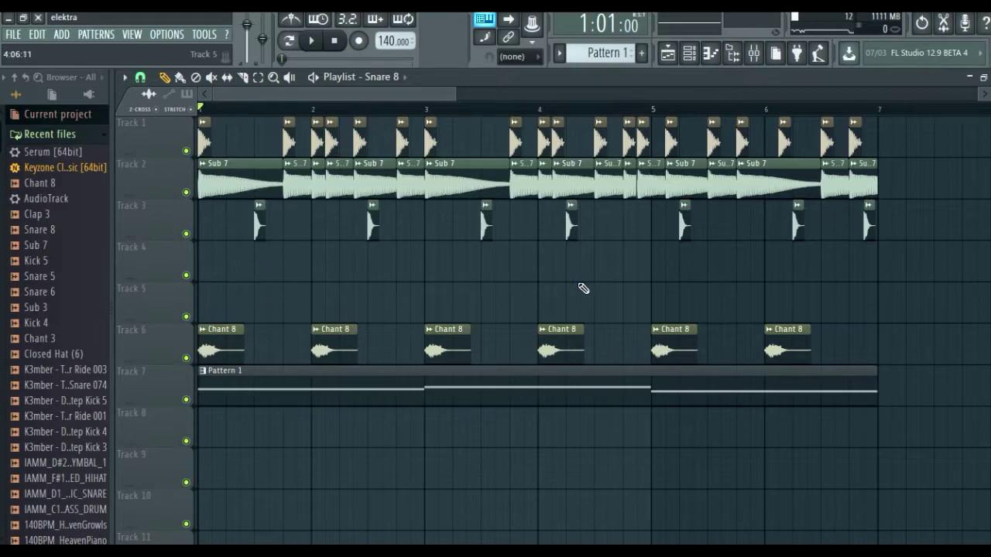
double_click(389, 391)
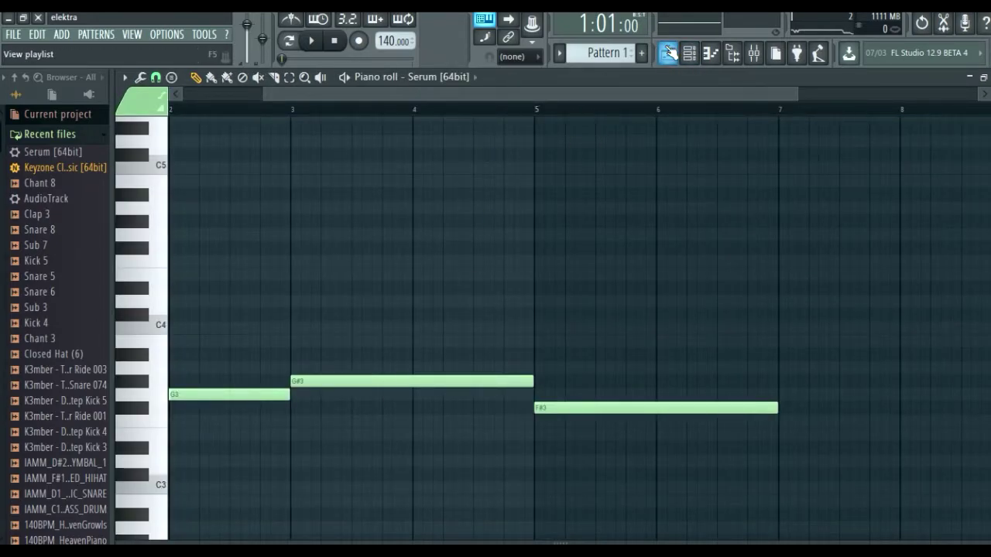
left_click(669, 52)
left_click(688, 52)
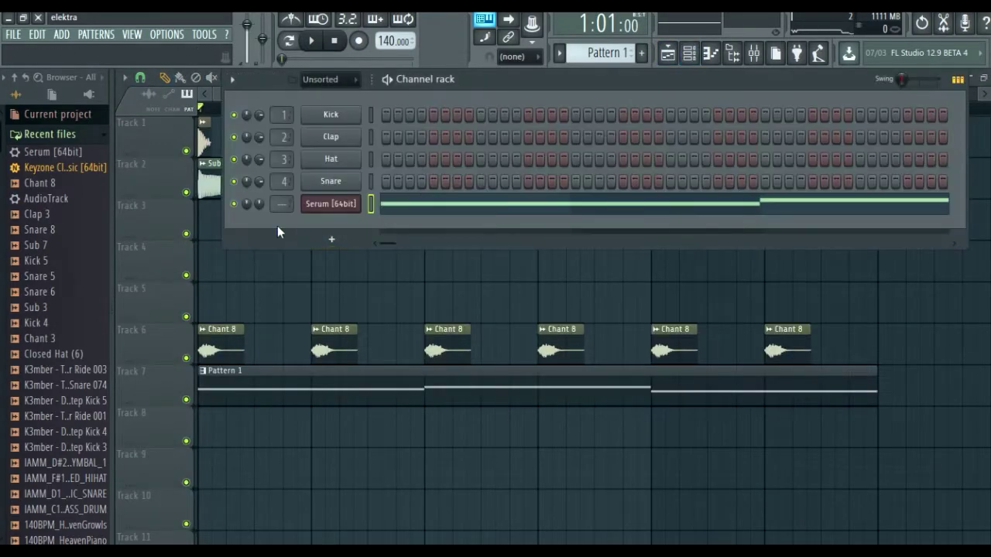
left_click(327, 205)
left_click_drag(431, 104, 481, 110)
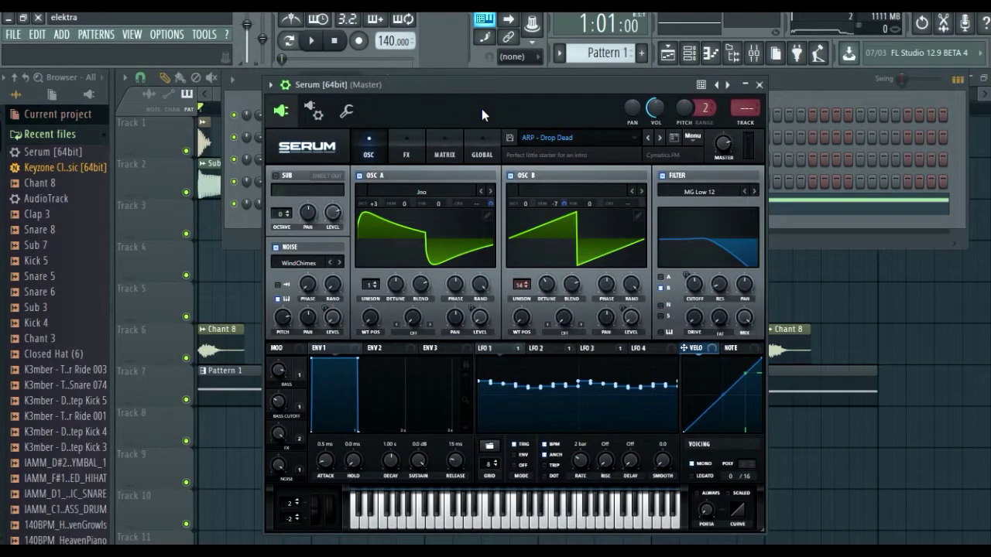
left_click(384, 510)
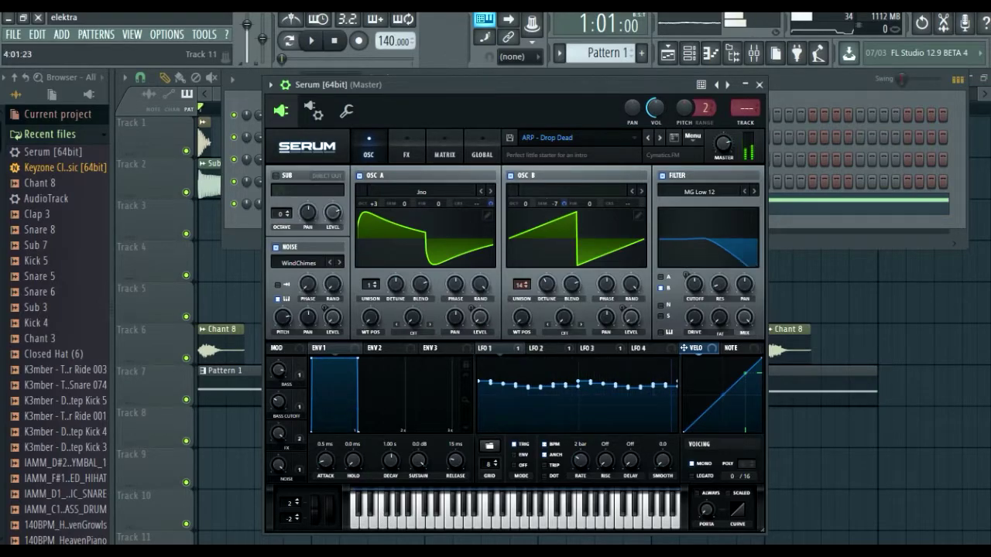
left_click(493, 517)
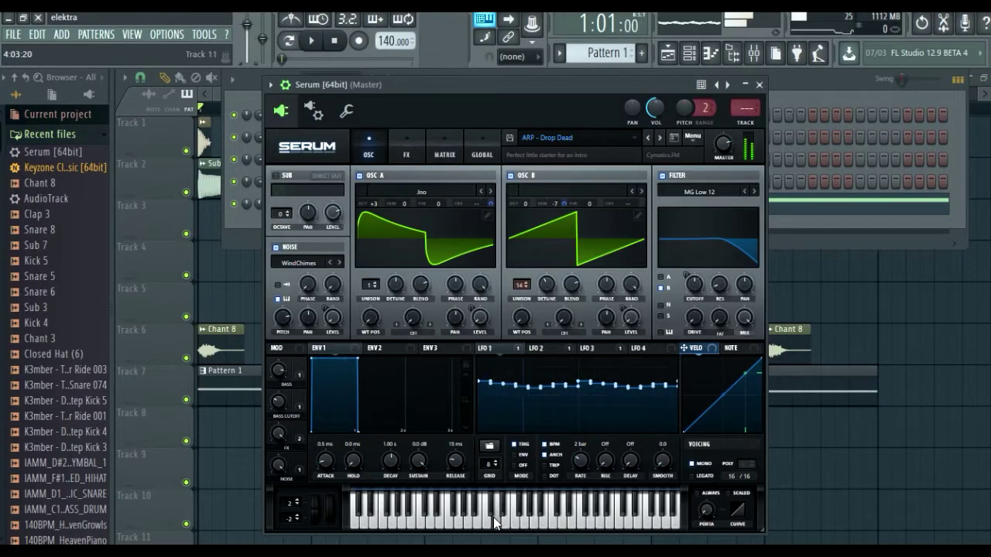
left_click(456, 511)
left_click(415, 511)
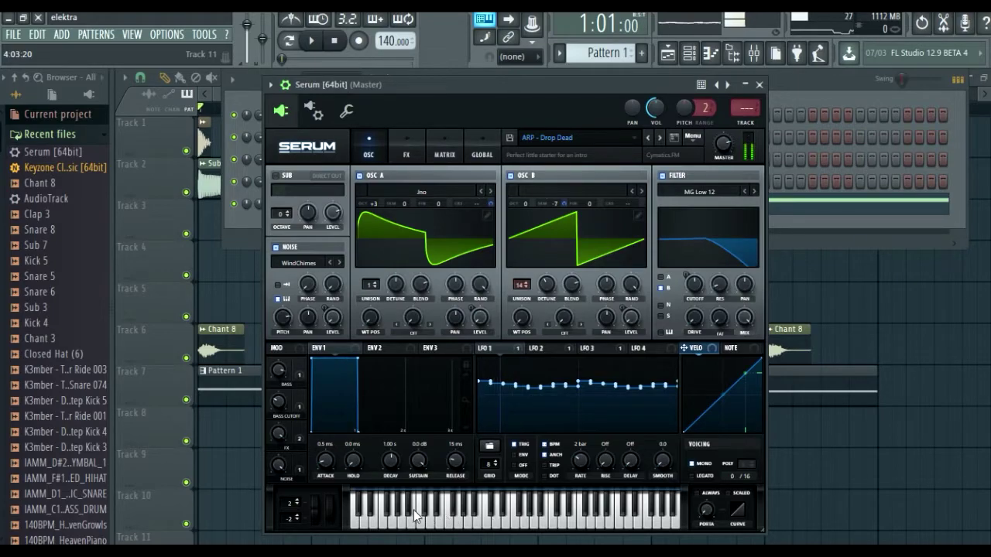
left_click(689, 54)
left_click(709, 53)
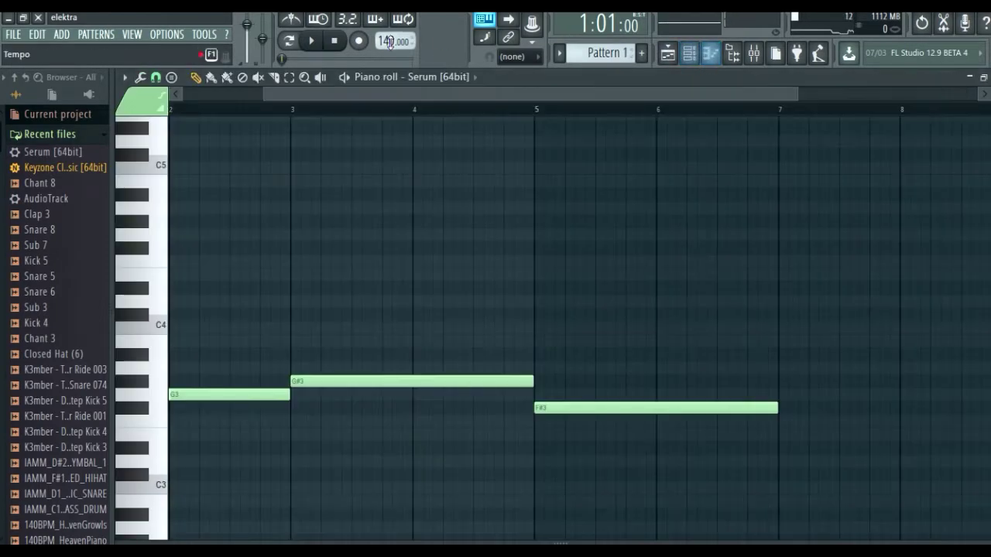
left_click(663, 52)
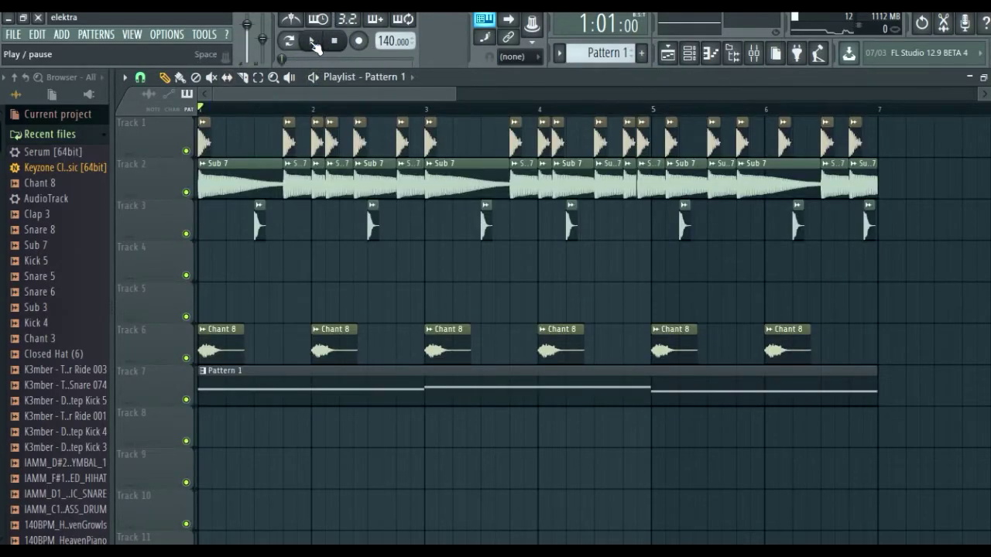
left_click(314, 44)
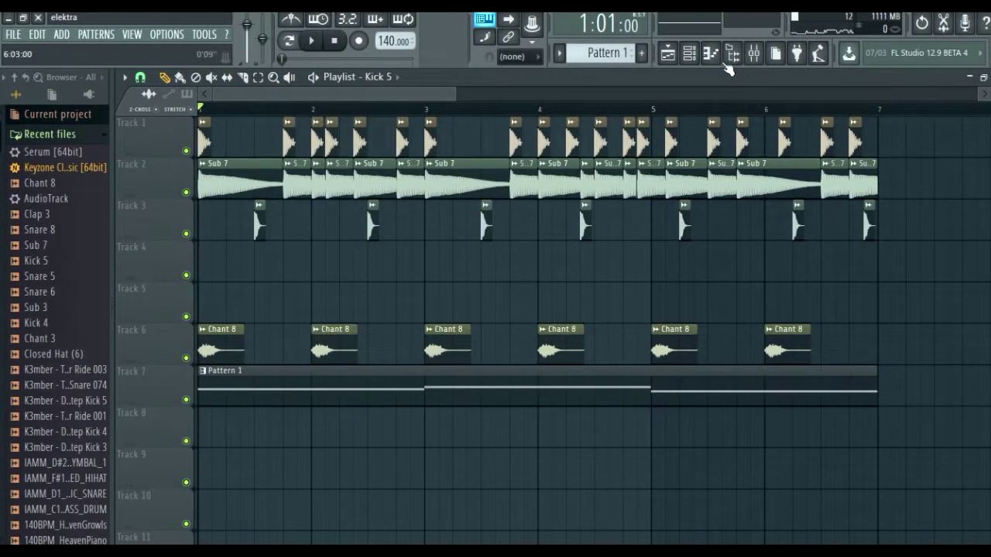
- Open the Channel rack and preview Closed Hi-Hat samples 5, 4, 3 and 1
left_click(667, 53)
left_click(691, 52)
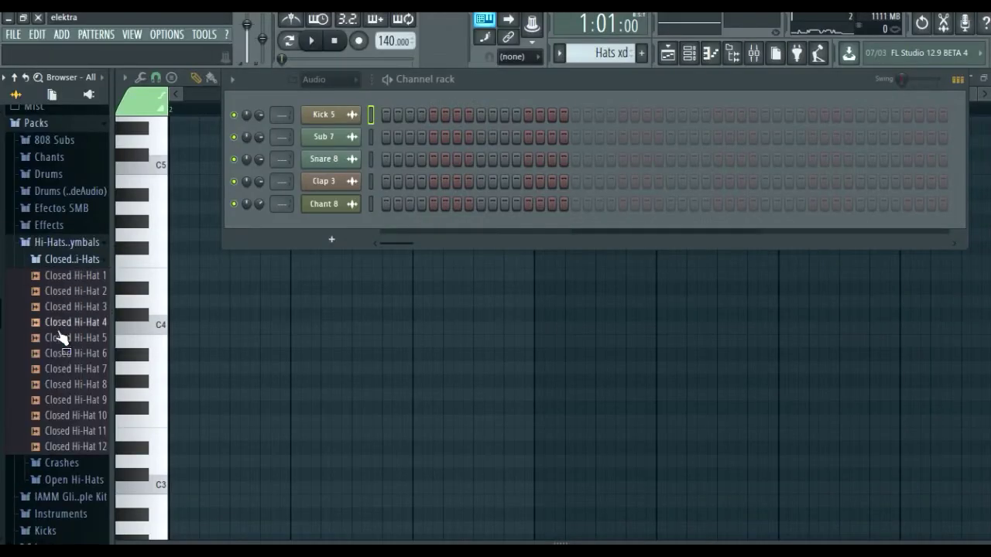
left_click(62, 338)
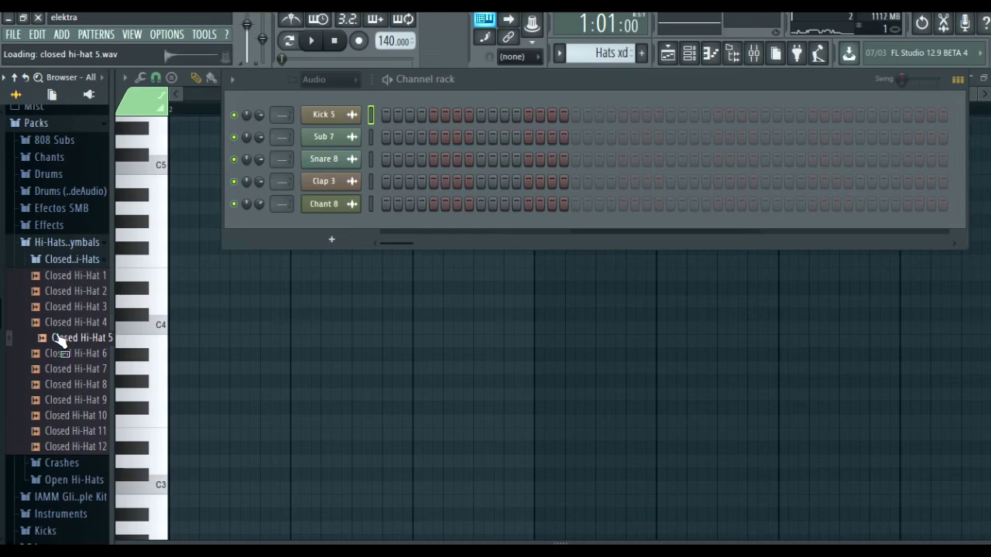
left_click(66, 322)
left_click(77, 308)
left_click(72, 280)
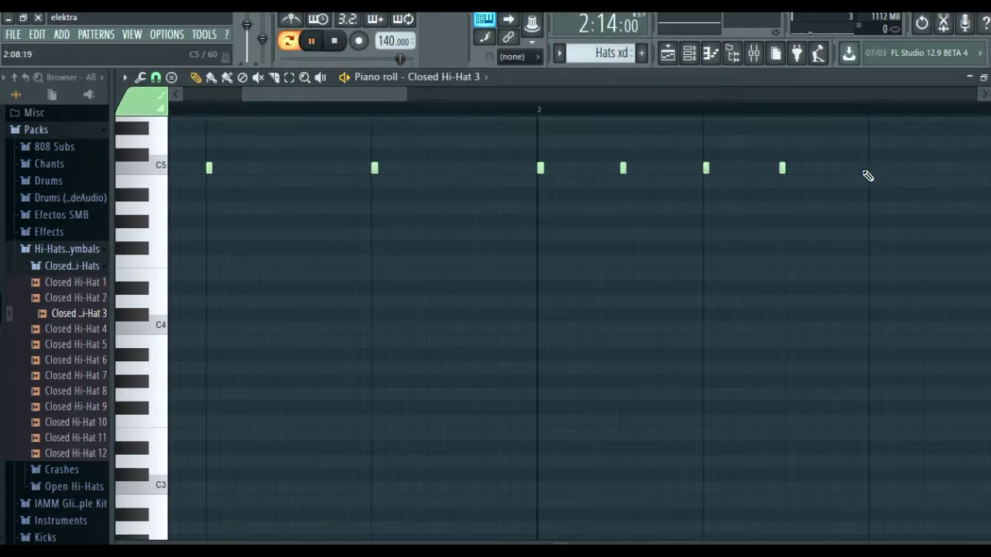
- Add a seventh C5 hi-hat note in the piano roll and play the hi-hat pattern back
left_click(872, 169)
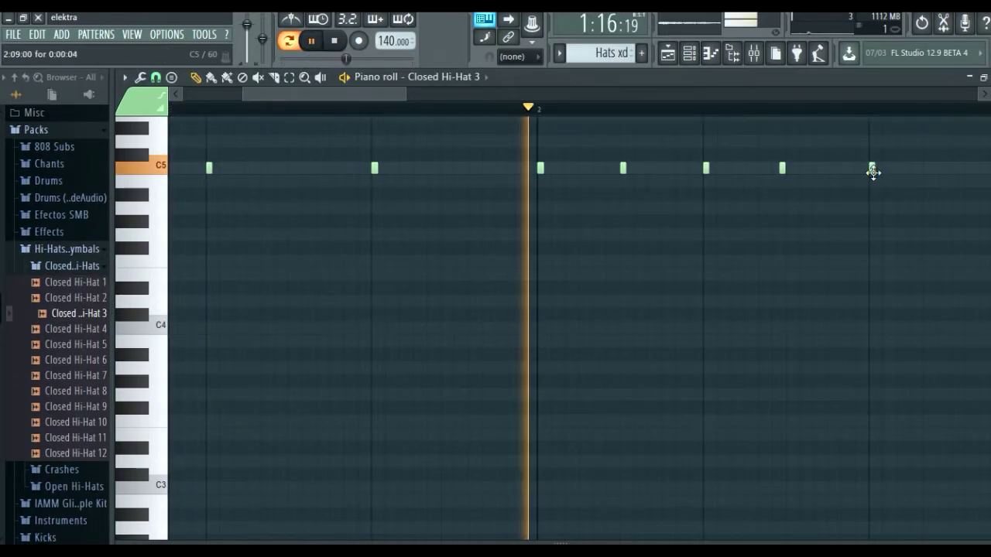
left_click(335, 43)
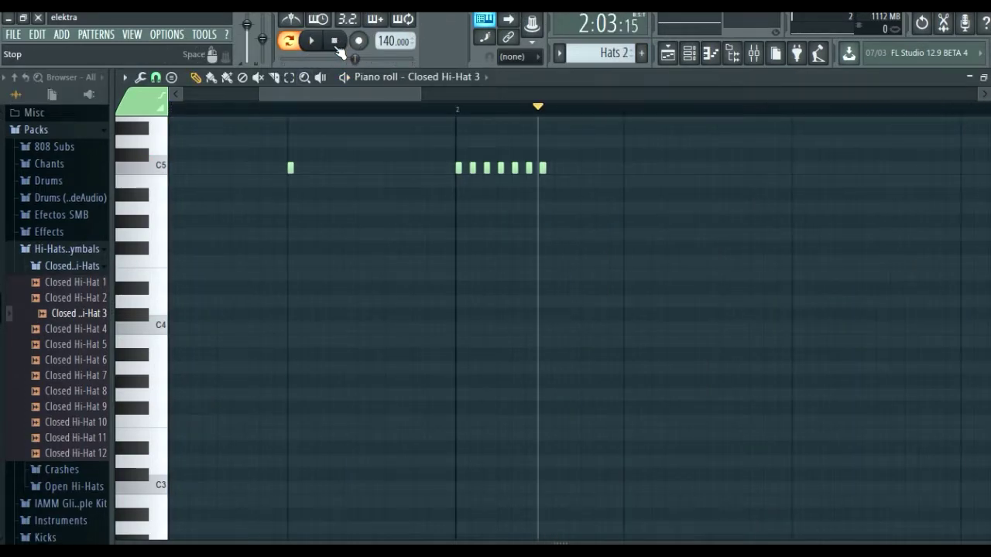
left_click(311, 41)
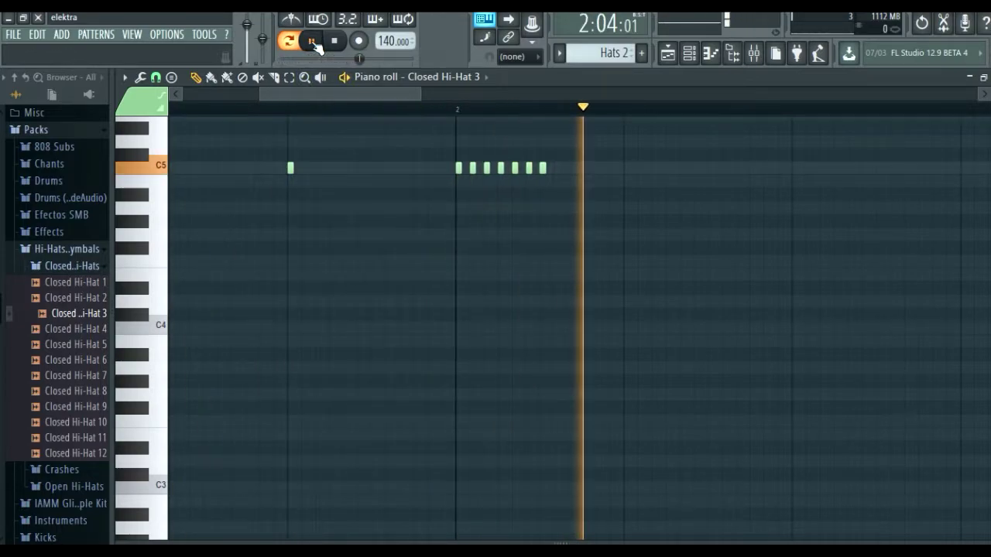
key("space")
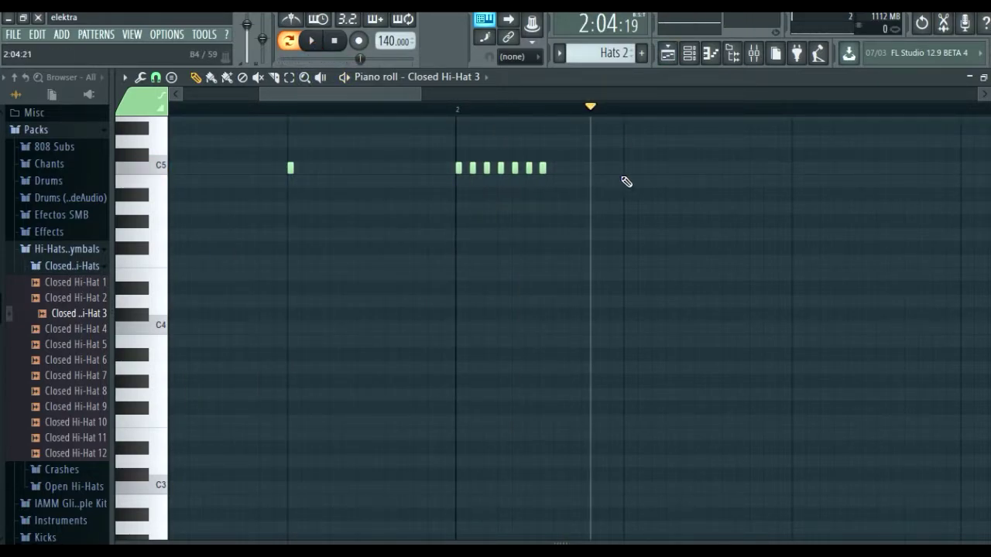
left_click(670, 56)
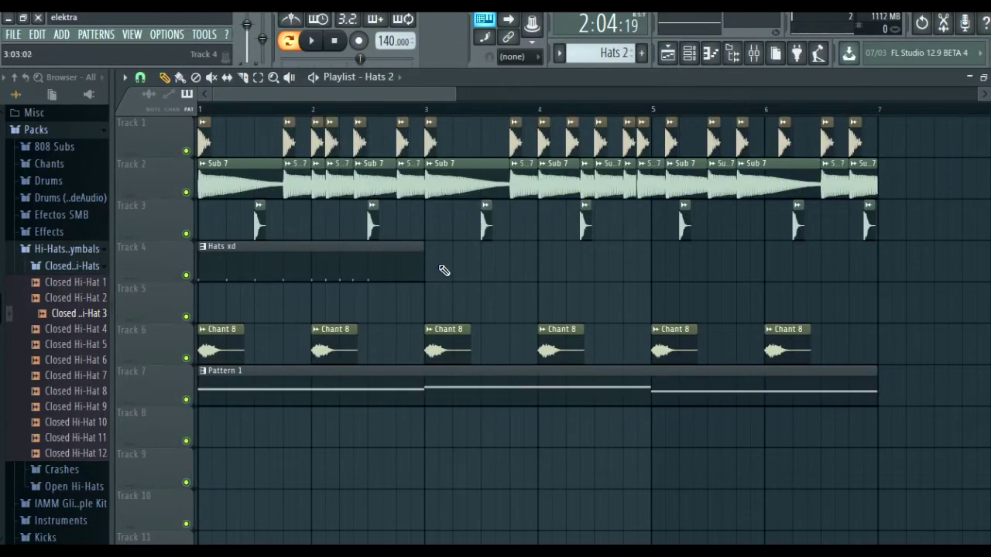
- Paint the hi-hat clip onto Track 4, nudge it earlier, and play the whole song in Song mode
left_click(442, 271)
left_click_drag(474, 273, 432, 274)
left_click(288, 40)
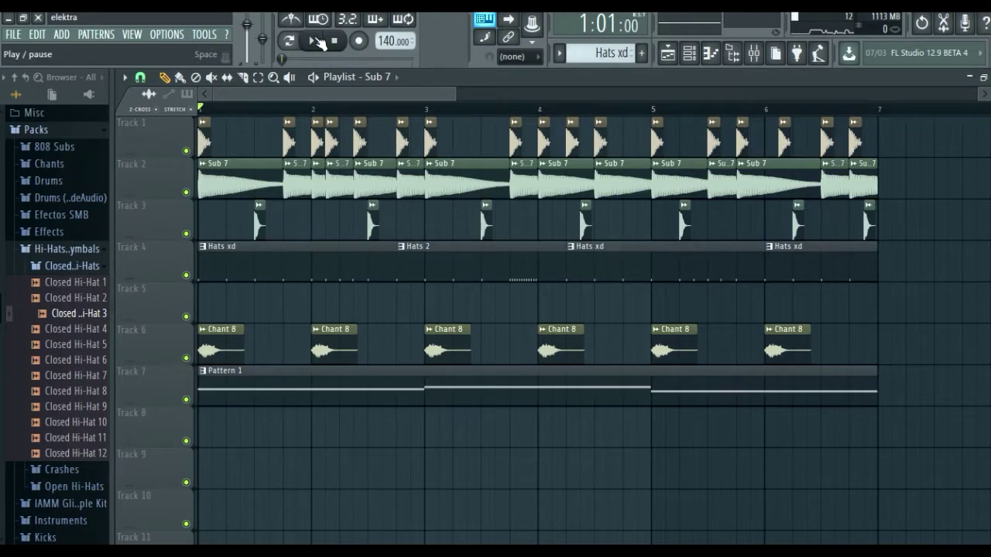
left_click(316, 41)
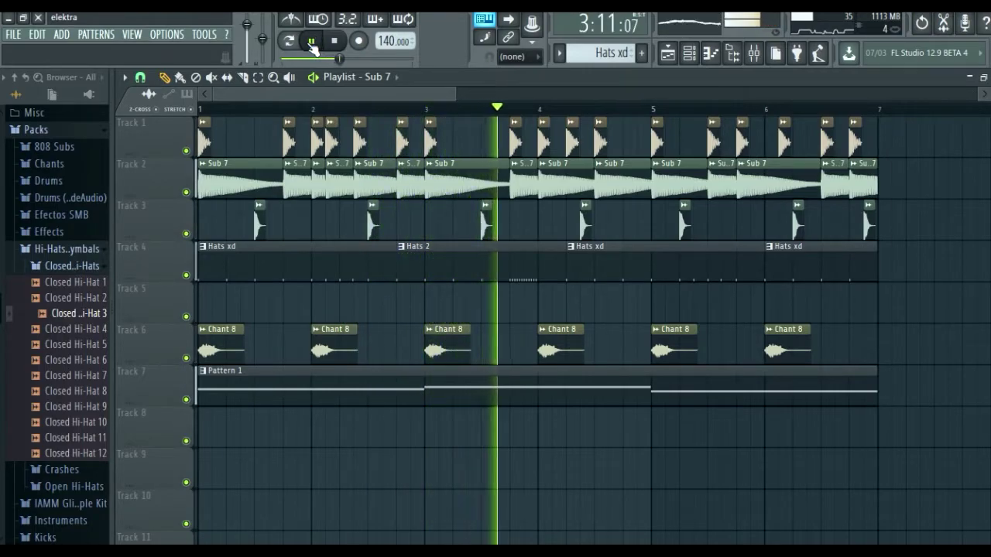
left_click(316, 41)
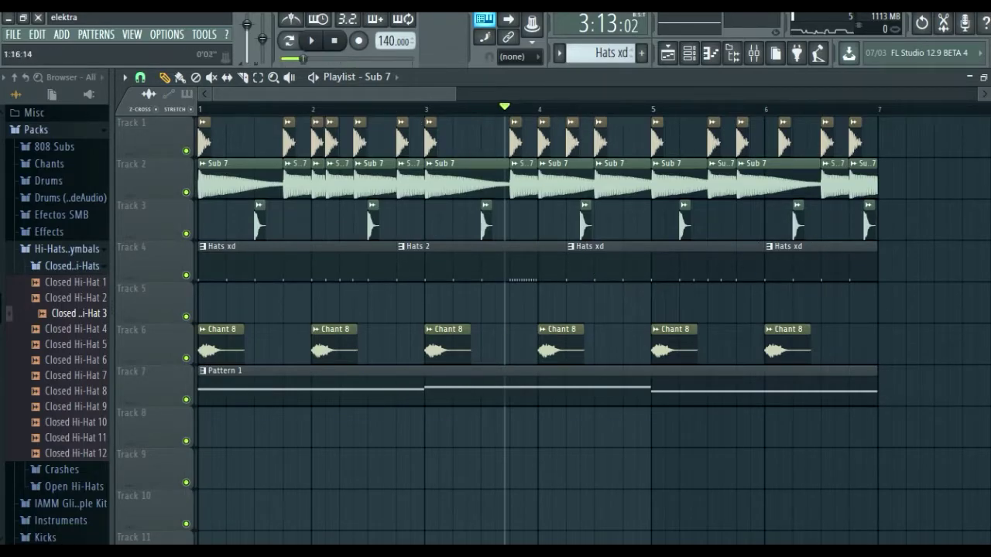
key("space")
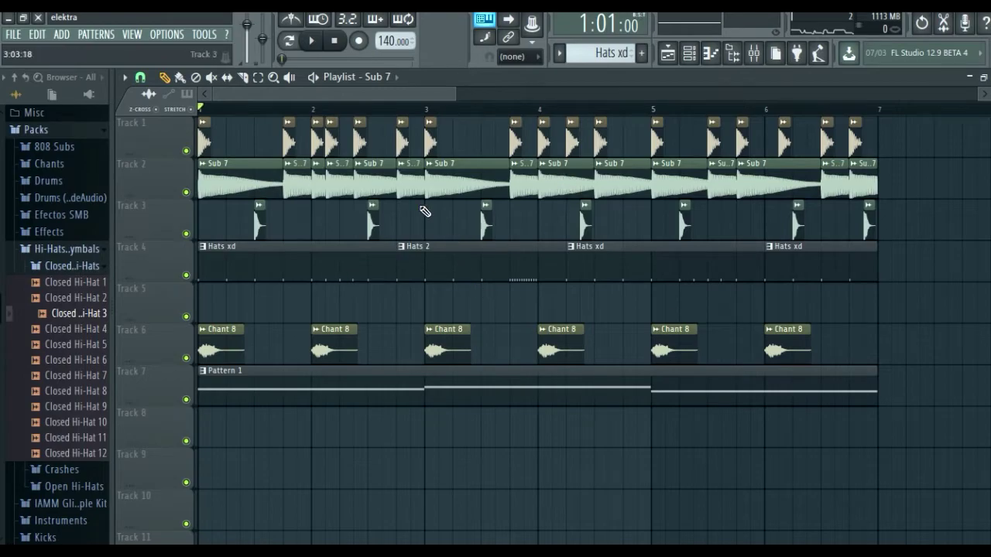